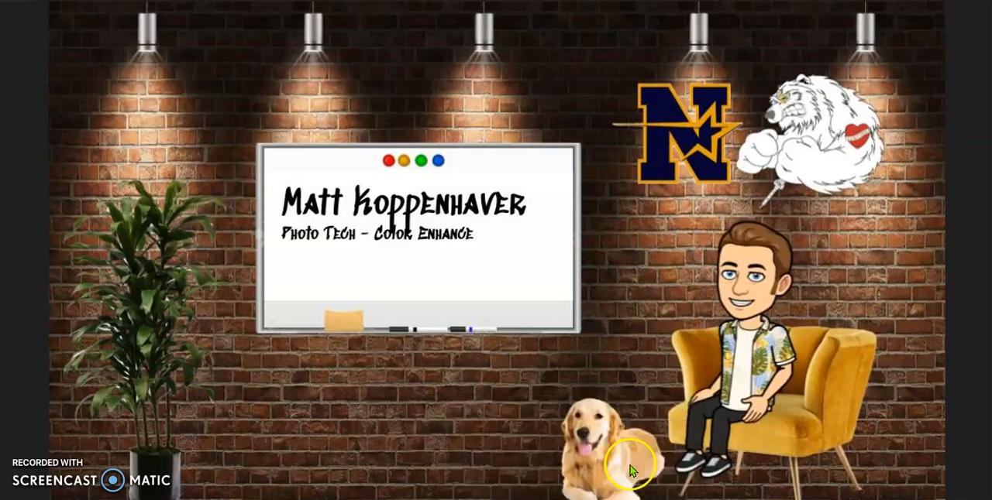
- Switch to Photopea and open the image IMG_20190907_170659243 from the Downloads folder
{"action": "left_click", "coordinate": [508, 451]}
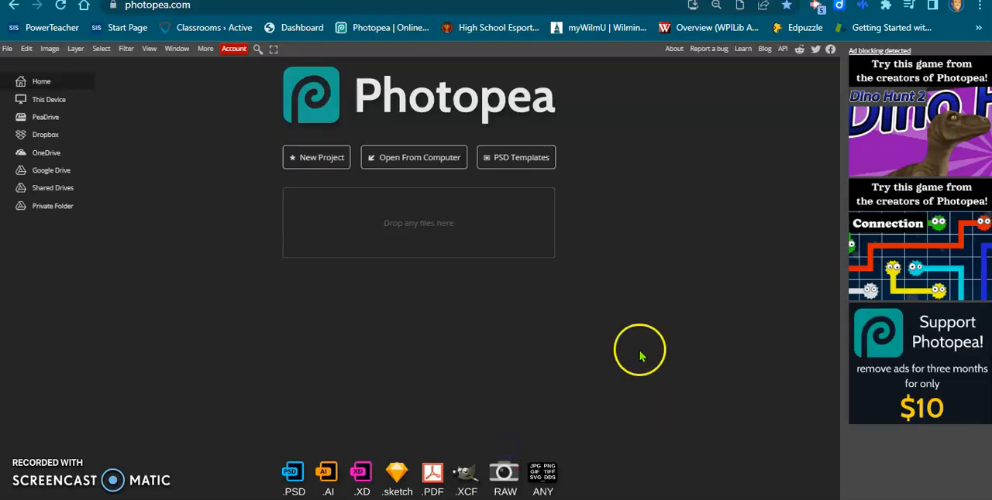
{"action": "left_click", "coordinate": [411, 166]}
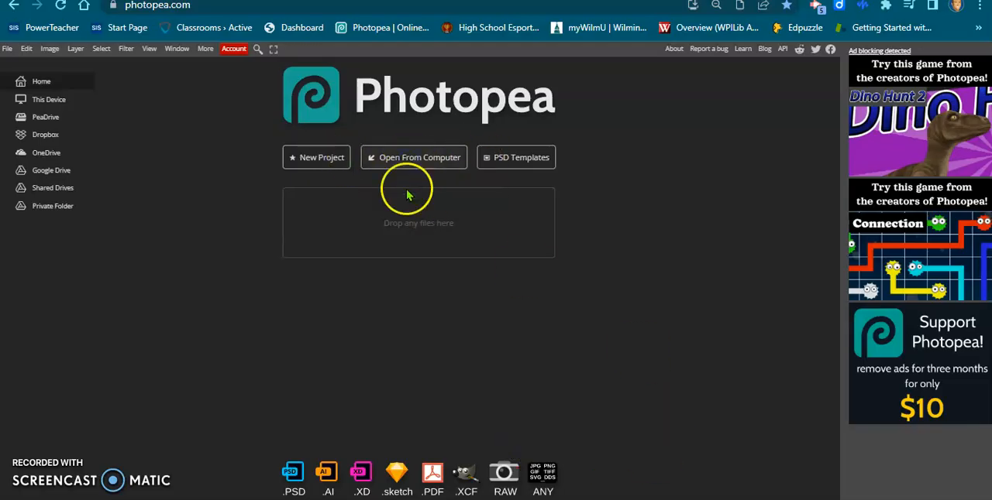
{"action": "left_click", "coordinate": [325, 93]}
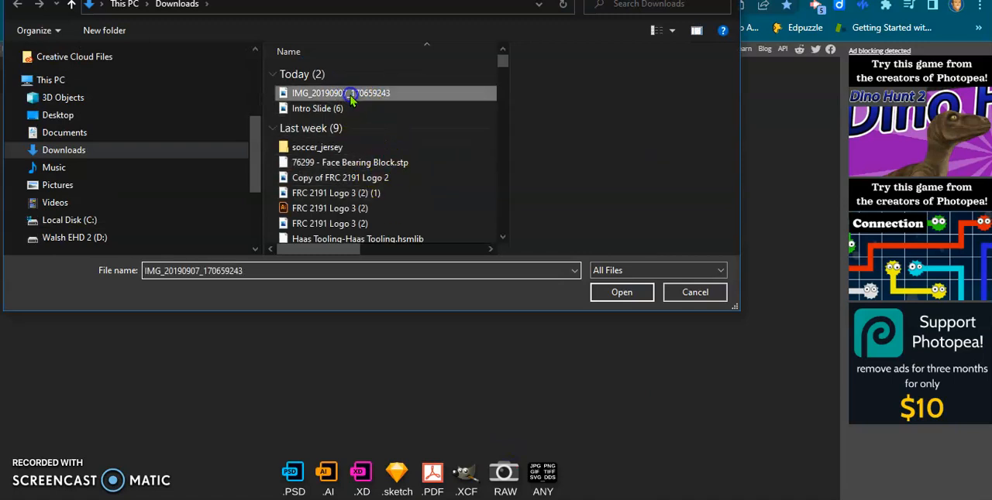
{"action": "left_click", "coordinate": [603, 291]}
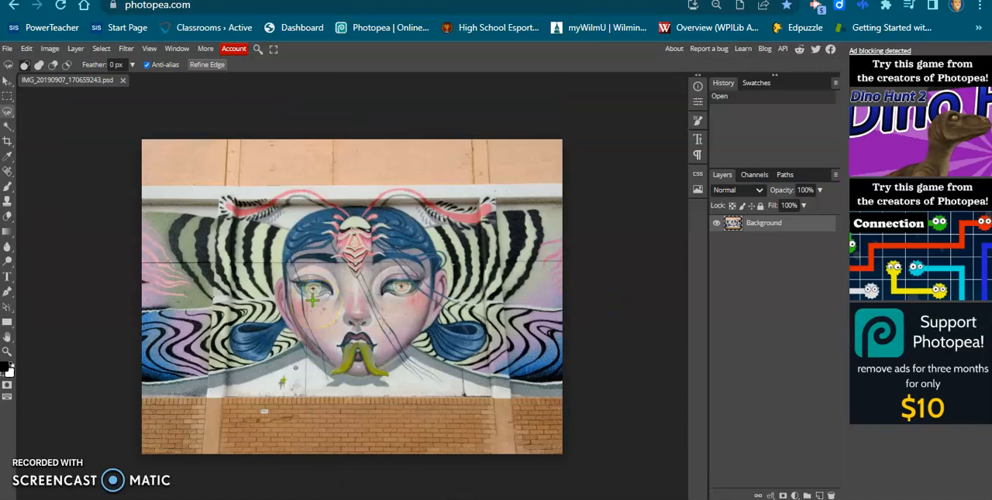
- Duplicate the mural photo's Background layer
{"action": "scroll", "coordinate": [313, 308], "scroll_direction": "up", "scroll_amount": 8}
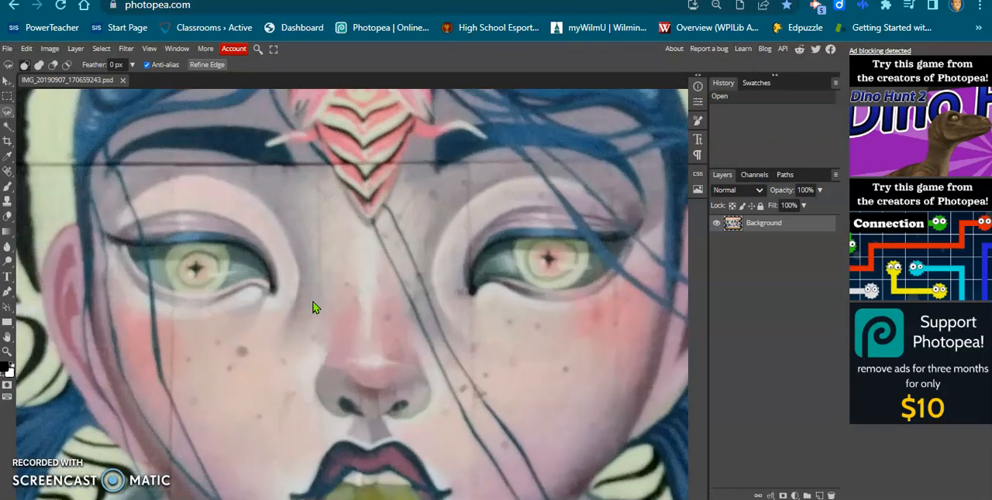
{"action": "left_click_drag", "start_coordinate": [331, 346], "coordinate": [377, 224]}
{"action": "scroll", "coordinate": [378, 224], "scroll_direction": "down", "scroll_amount": 3}
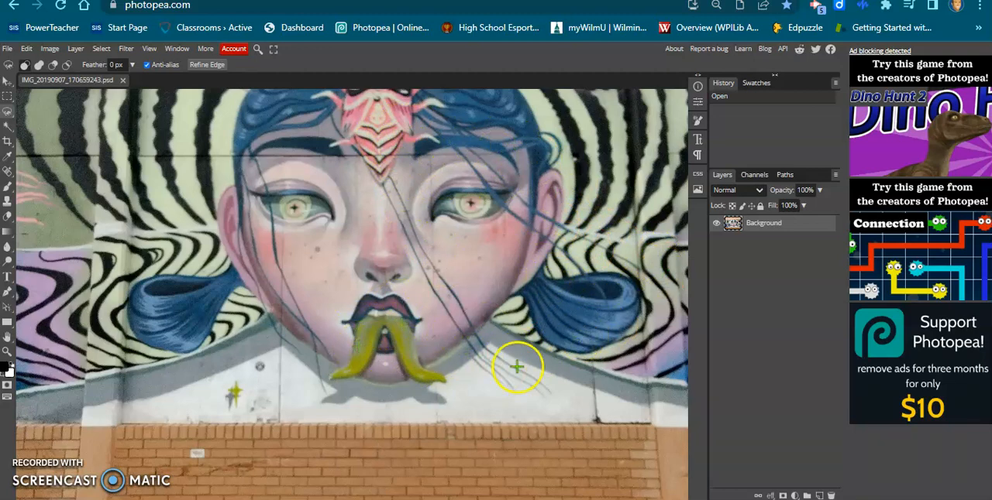
{"action": "scroll", "coordinate": [517, 367], "scroll_direction": "up", "scroll_amount": 5}
{"action": "left_click_drag", "start_coordinate": [518, 374], "coordinate": [469, 284]}
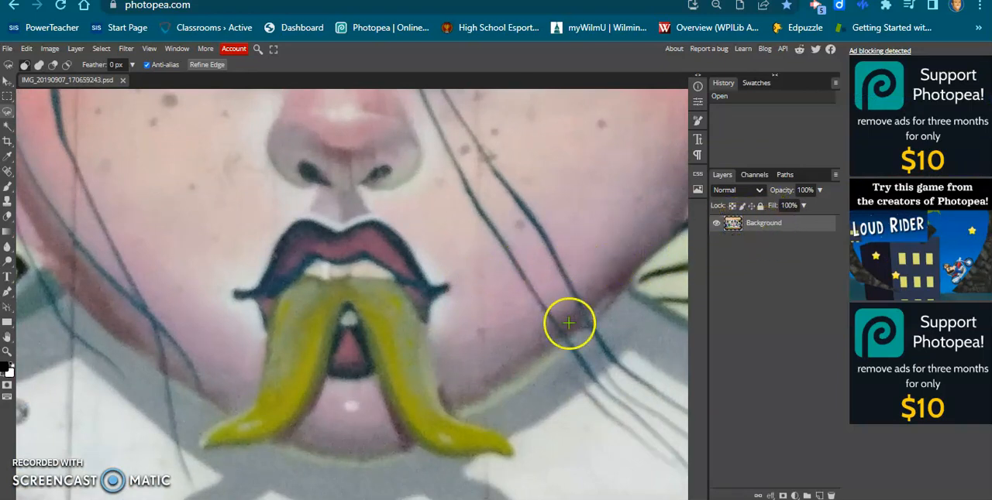
{"action": "right_click", "coordinate": [764, 232]}
{"action": "left_click", "coordinate": [781, 266]}
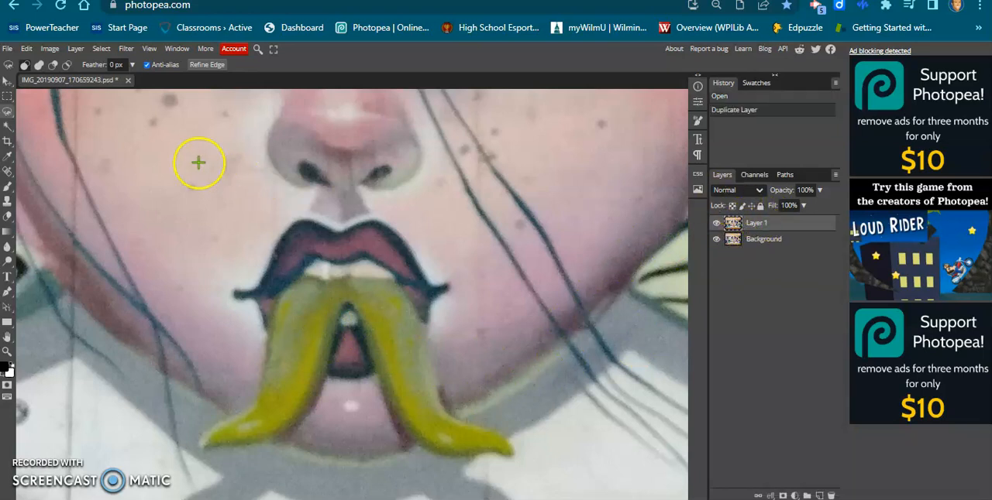
- Select the yellow forked shape hanging from the mouth by tracing its full outline with the Magnetic Lasso on the duplicated layer
{"action": "right_click", "coordinate": [4, 116]}
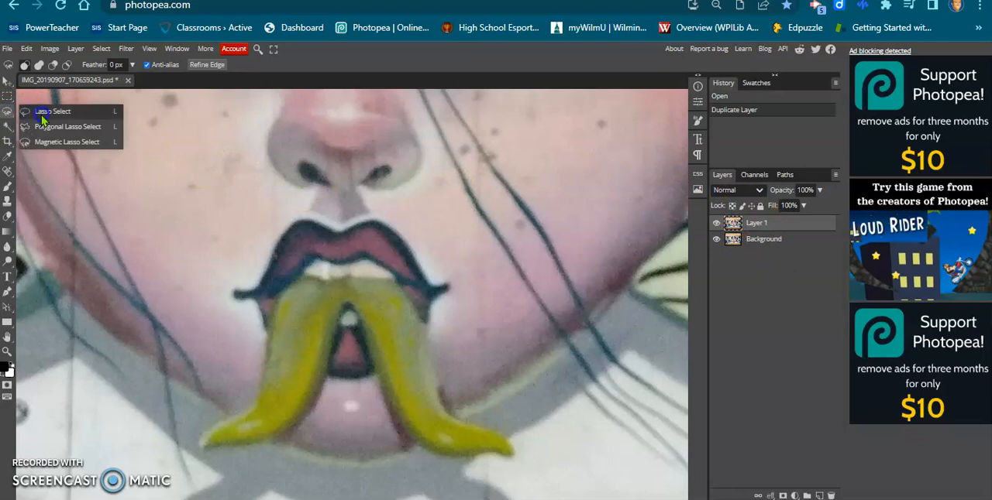
{"action": "left_click", "coordinate": [49, 142]}
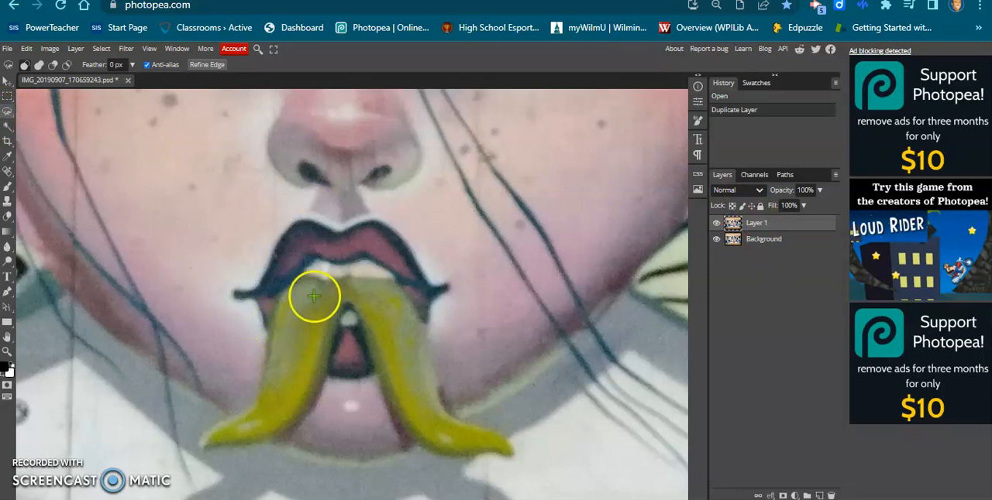
{"action": "left_click", "coordinate": [277, 293]}
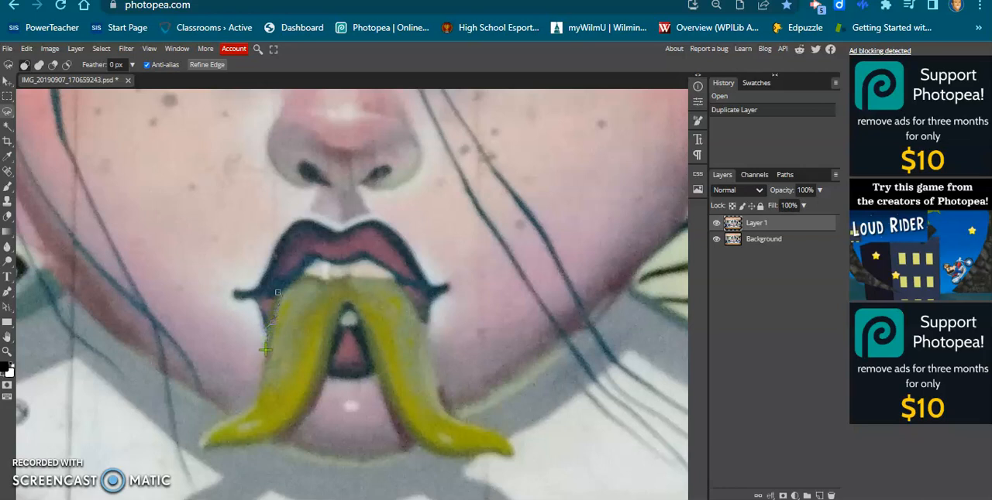
{"action": "left_click", "coordinate": [254, 409]}
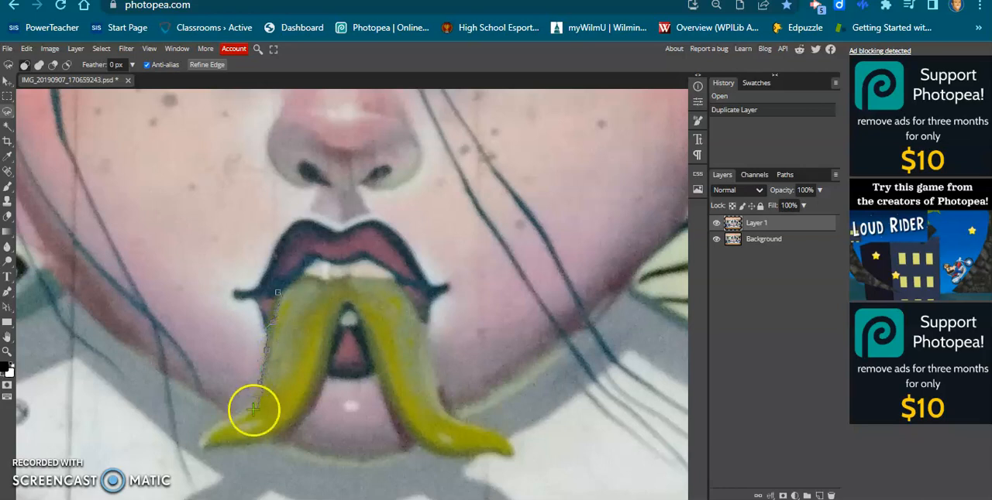
{"action": "left_click", "coordinate": [212, 424]}
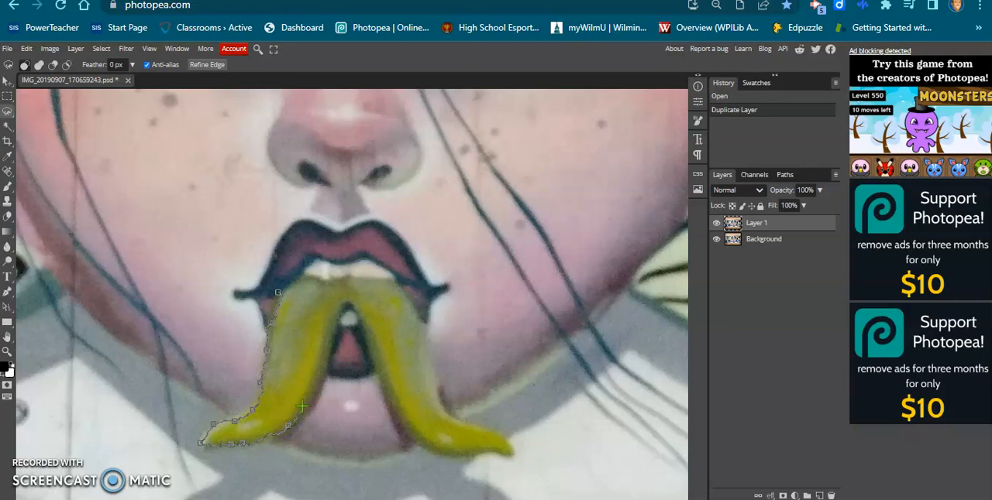
{"action": "left_click", "coordinate": [312, 381]}
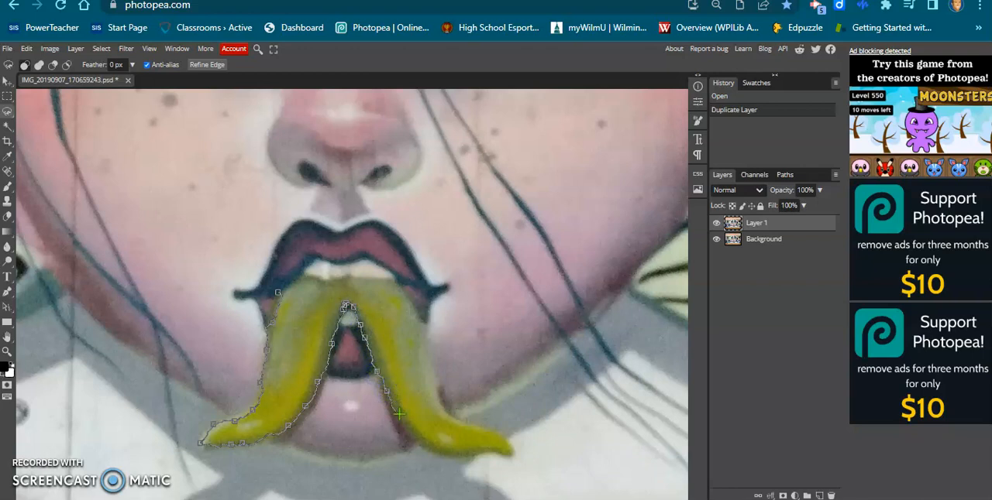
{"action": "left_click", "coordinate": [425, 448]}
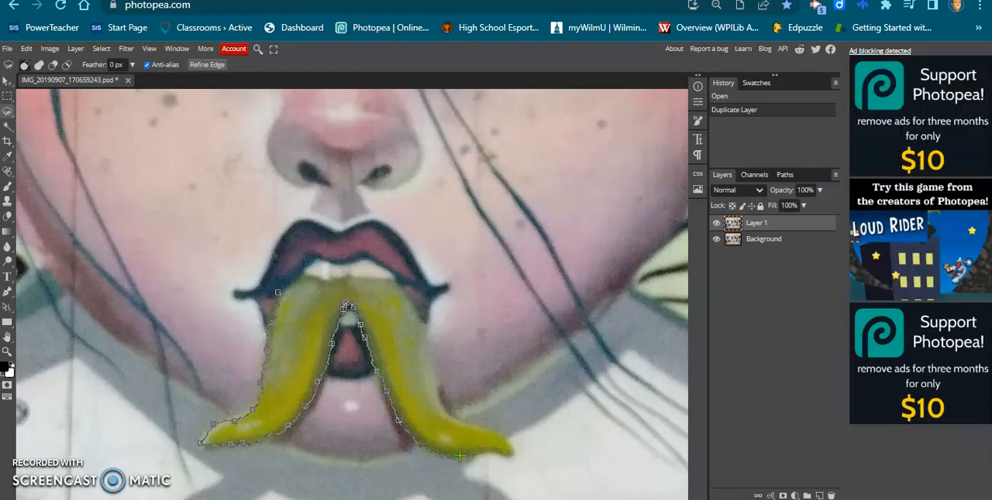
{"action": "left_click", "coordinate": [502, 452]}
{"action": "left_click", "coordinate": [482, 428]}
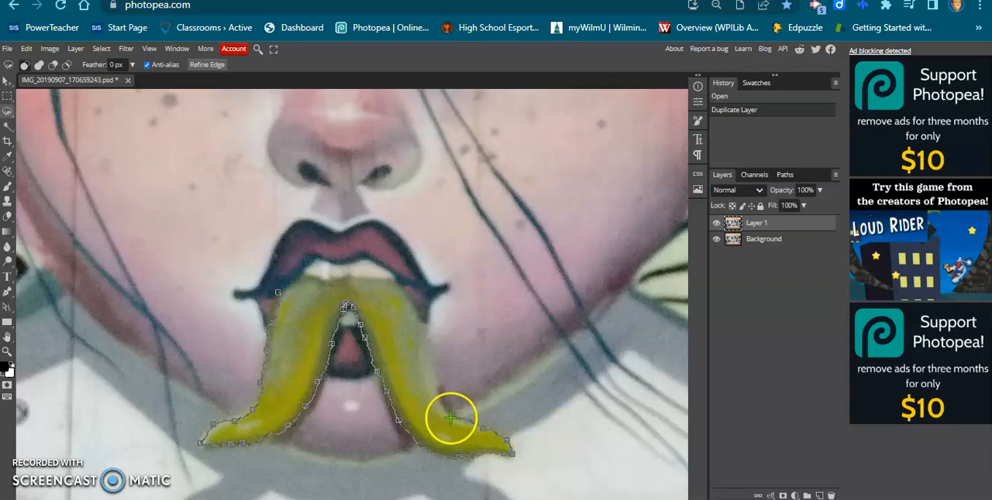
{"action": "left_click", "coordinate": [461, 422]}
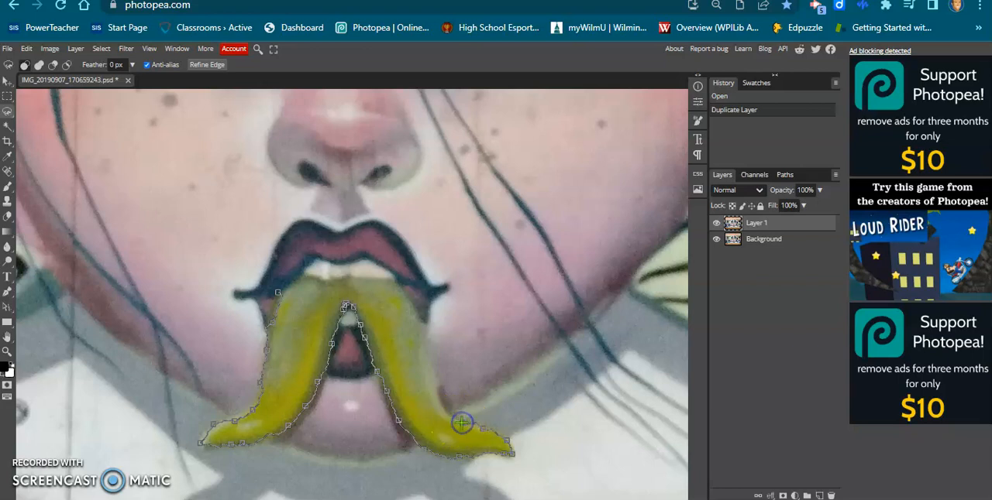
{"action": "left_click", "coordinate": [438, 395]}
{"action": "left_click", "coordinate": [421, 327]}
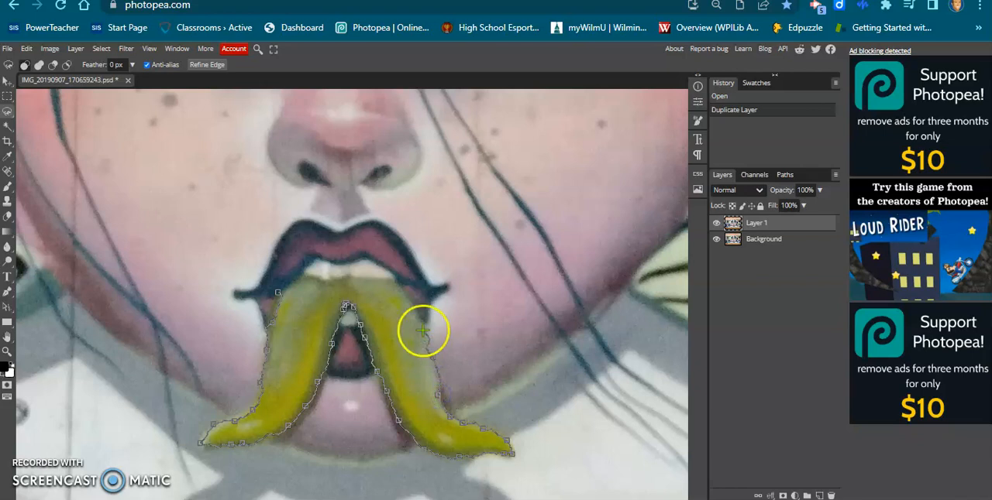
{"action": "left_click", "coordinate": [378, 279]}
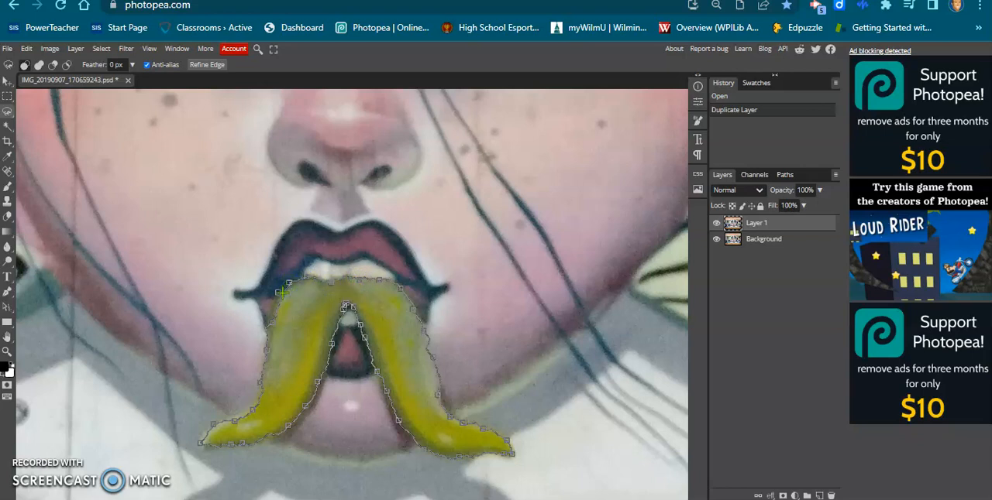
{"action": "left_click", "coordinate": [279, 292]}
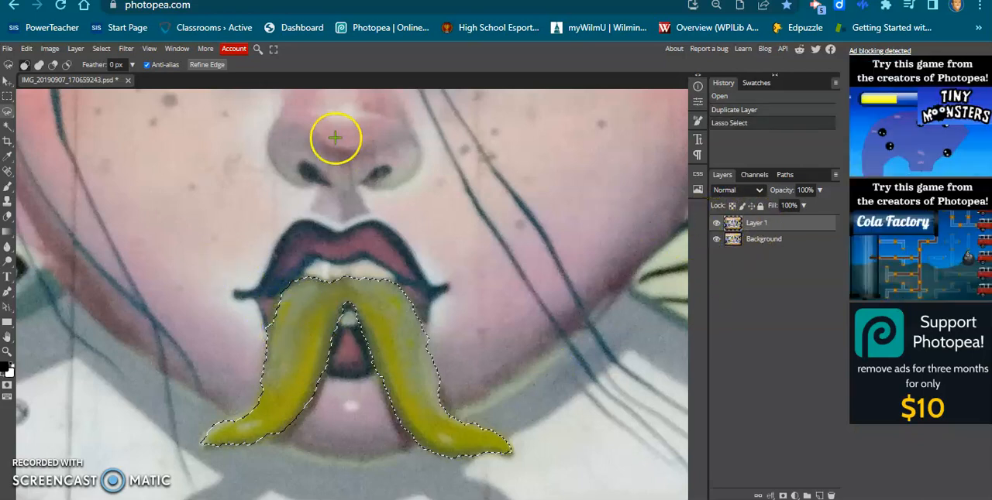
- Invert the selection to clear everything except the yellow forked shape from Layer 1, and deselect
{"action": "left_click", "coordinate": [102, 49]}
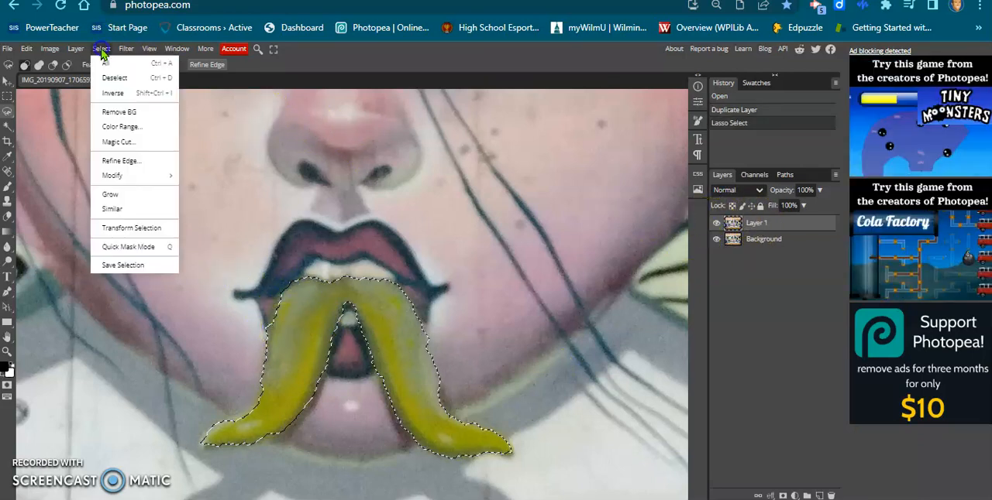
{"action": "left_click", "coordinate": [115, 92]}
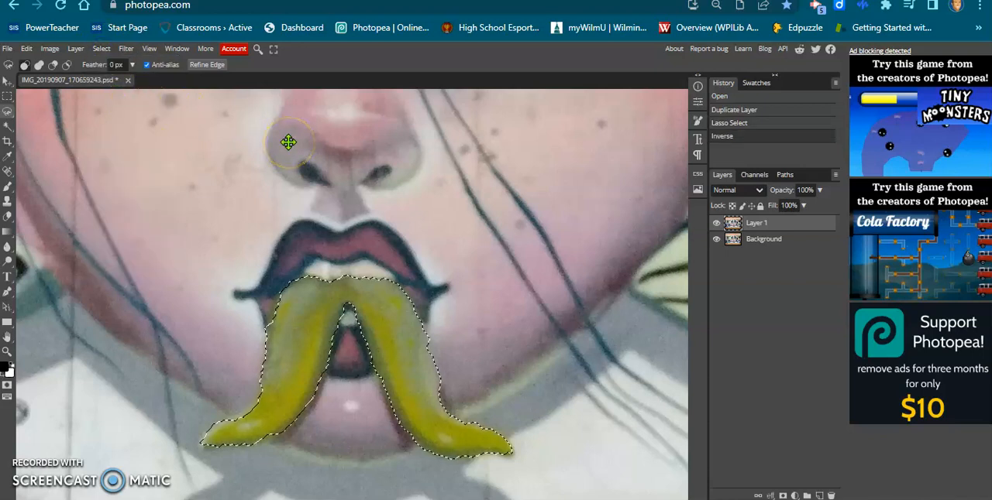
{"action": "key", "text": "Delete"}
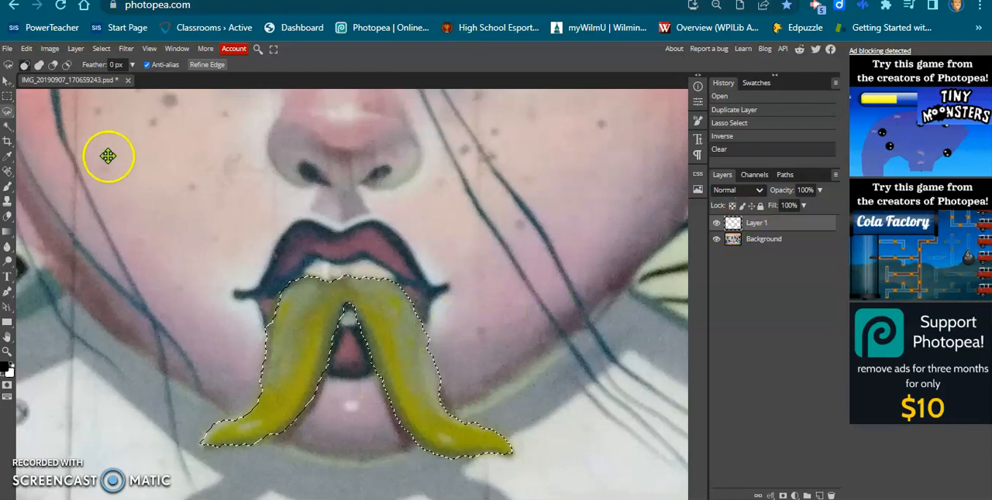
{"action": "left_click", "coordinate": [102, 48]}
{"action": "left_click", "coordinate": [124, 77]}
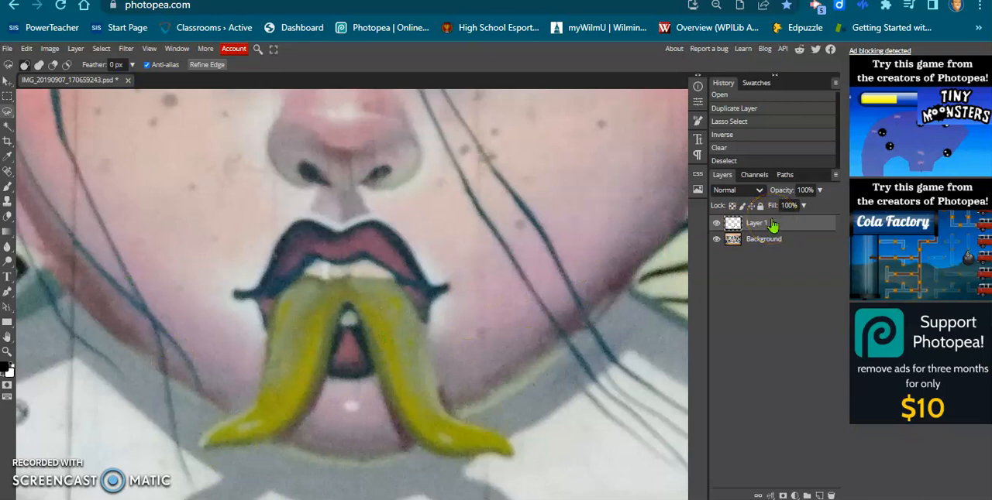
- Apply a Brightness/Contrast adjustment to the yellow shape on Layer 1 with brightness 28 and contrast 94
{"action": "left_click", "coordinate": [56, 48]}
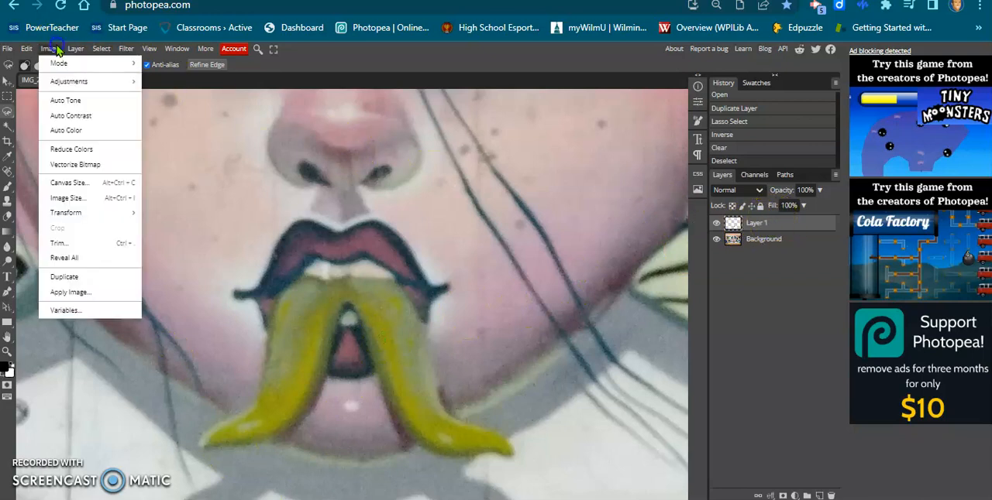
{"action": "mouse_move", "coordinate": [68, 81]}
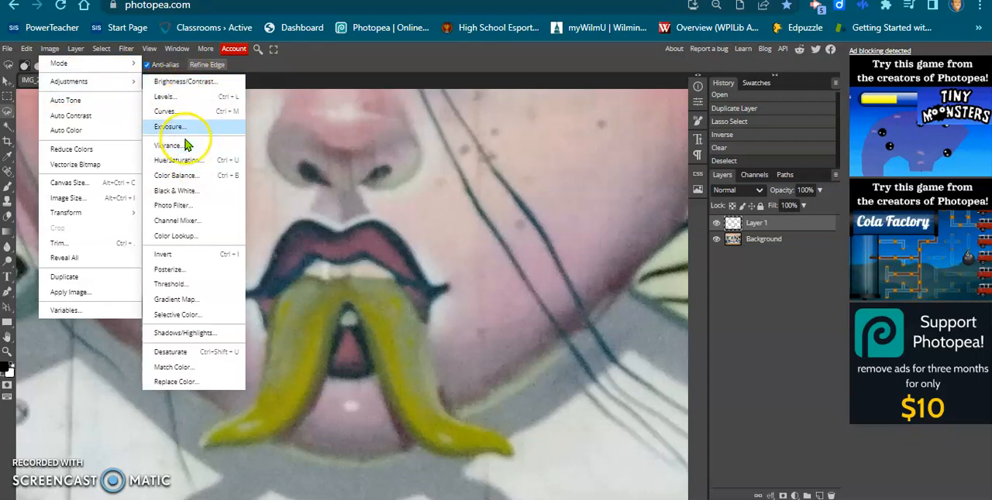
{"action": "left_click", "coordinate": [194, 81]}
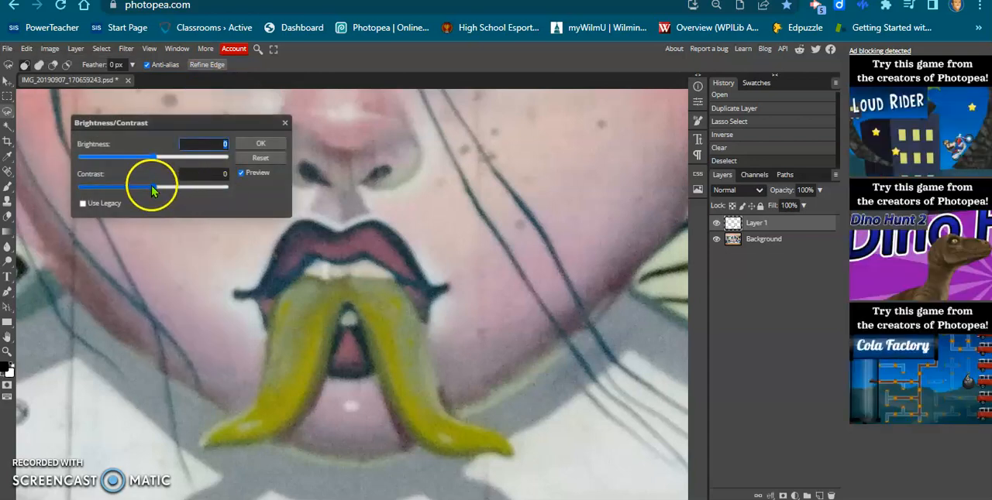
{"action": "left_click_drag", "start_coordinate": [151, 185], "coordinate": [223, 186]}
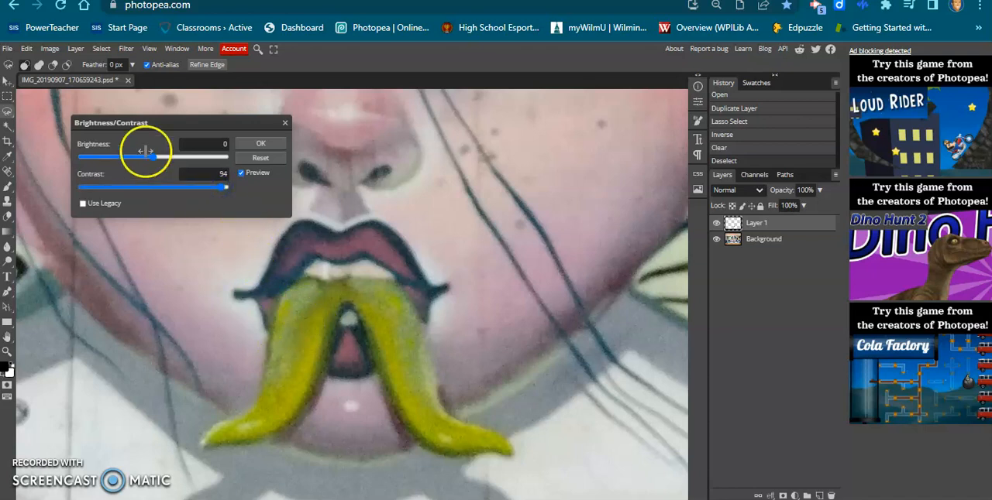
{"action": "left_click_drag", "start_coordinate": [157, 158], "coordinate": [167, 157]}
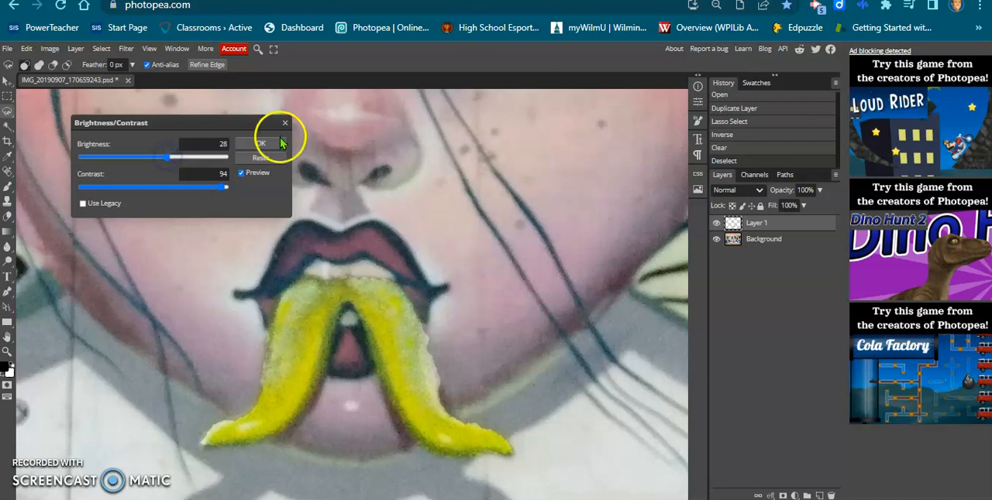
{"action": "left_click", "coordinate": [250, 144]}
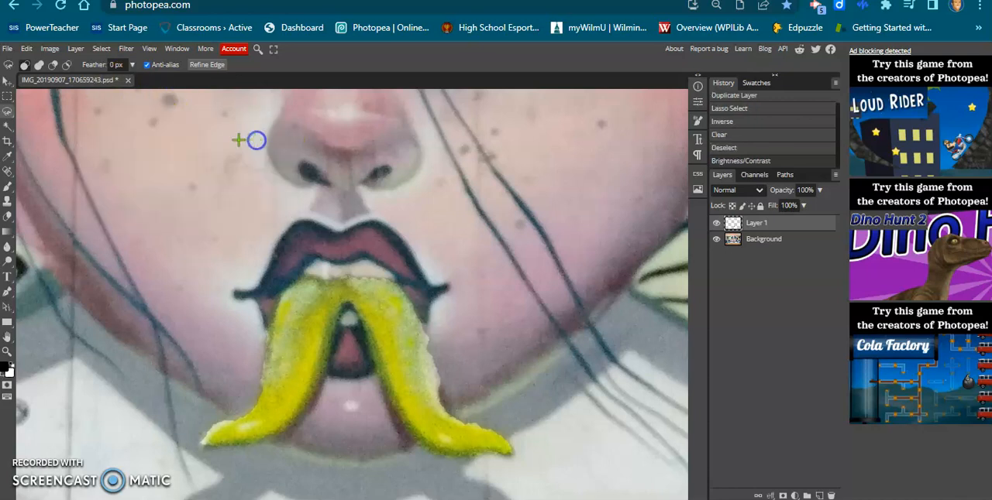
- Apply a Vibrance adjustment to the yellow shape on Layer 1 with vibrance 100 and saturation 96
{"action": "left_click", "coordinate": [100, 49]}
{"action": "mouse_move", "coordinate": [49, 49]}
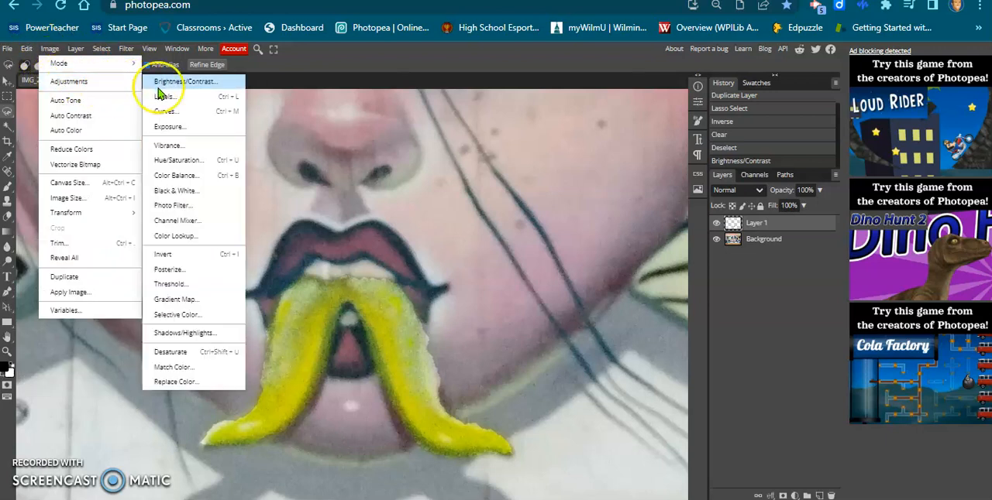
{"action": "left_click", "coordinate": [187, 146]}
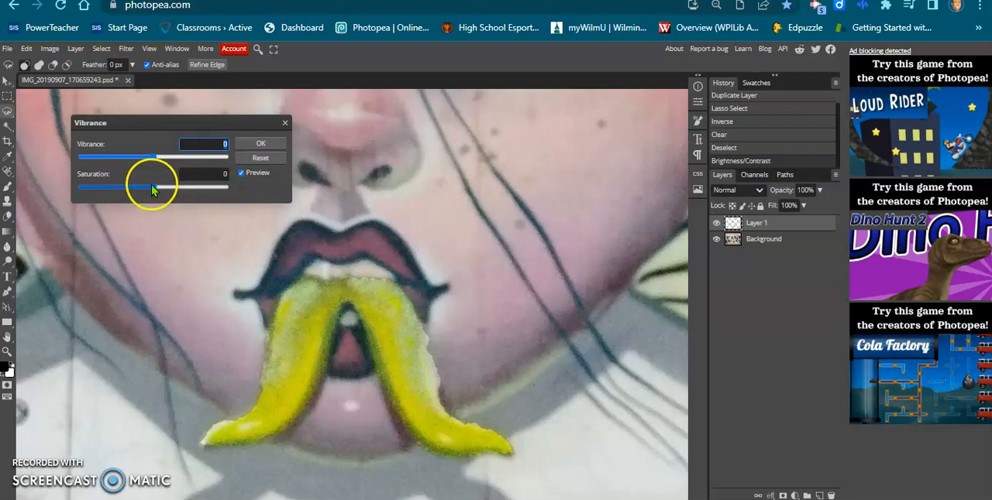
{"action": "left_click_drag", "start_coordinate": [151, 185], "coordinate": [225, 187]}
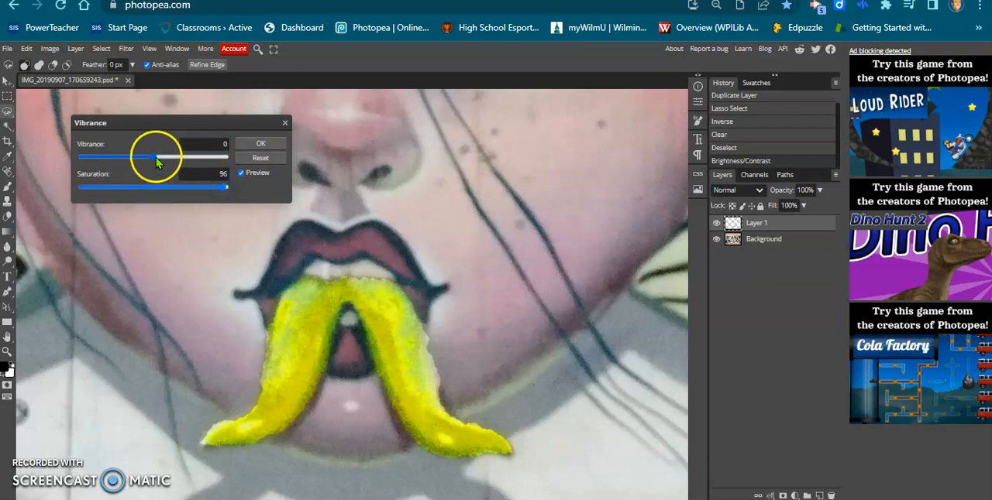
{"action": "left_click_drag", "start_coordinate": [153, 156], "coordinate": [230, 158]}
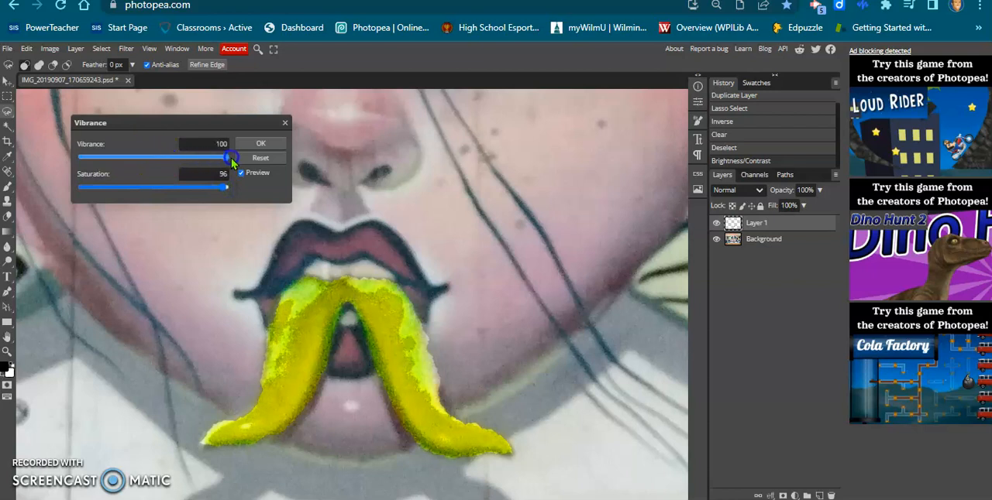
{"action": "left_click", "coordinate": [264, 144]}
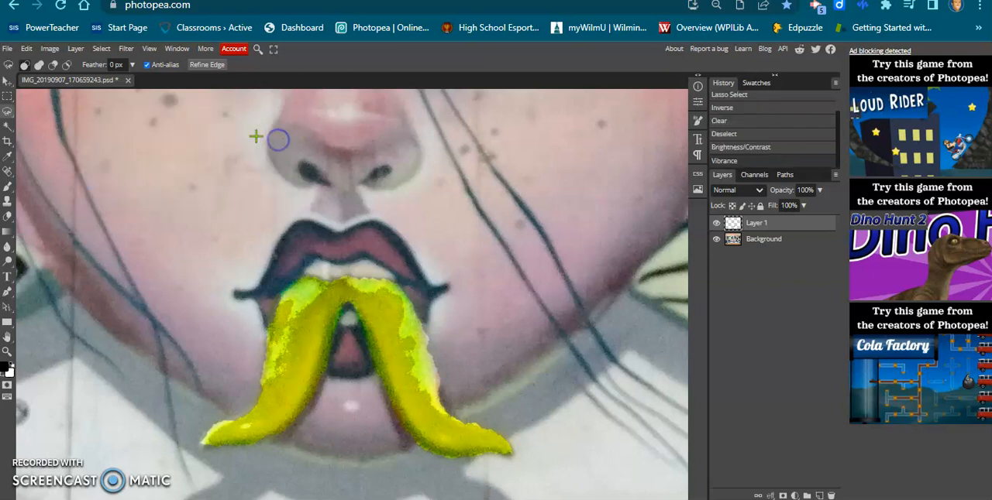
- Apply a Hue/Saturation adjustment to the forked shape on Layer 1 with hue 19, strongly increased saturation and slightly raised lightness
{"action": "left_click", "coordinate": [51, 48]}
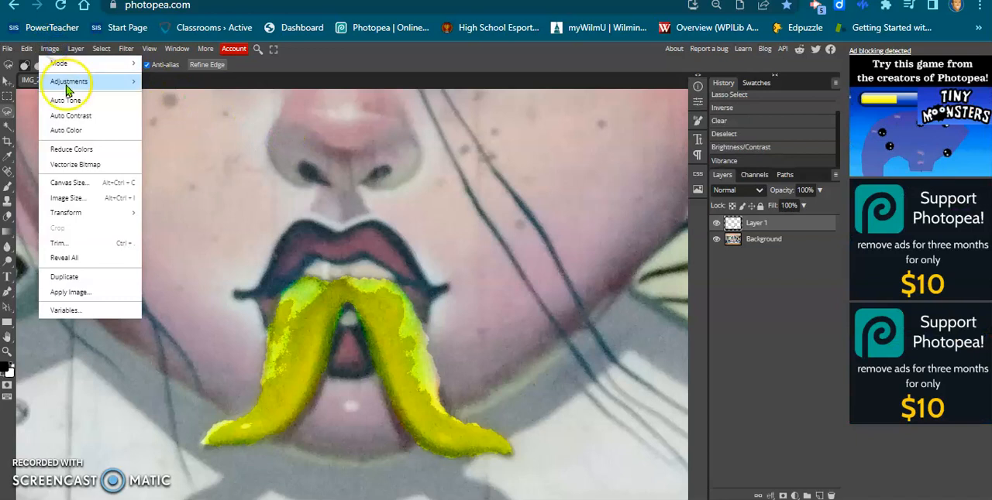
{"action": "mouse_move", "coordinate": [70, 85]}
{"action": "left_click", "coordinate": [180, 160]}
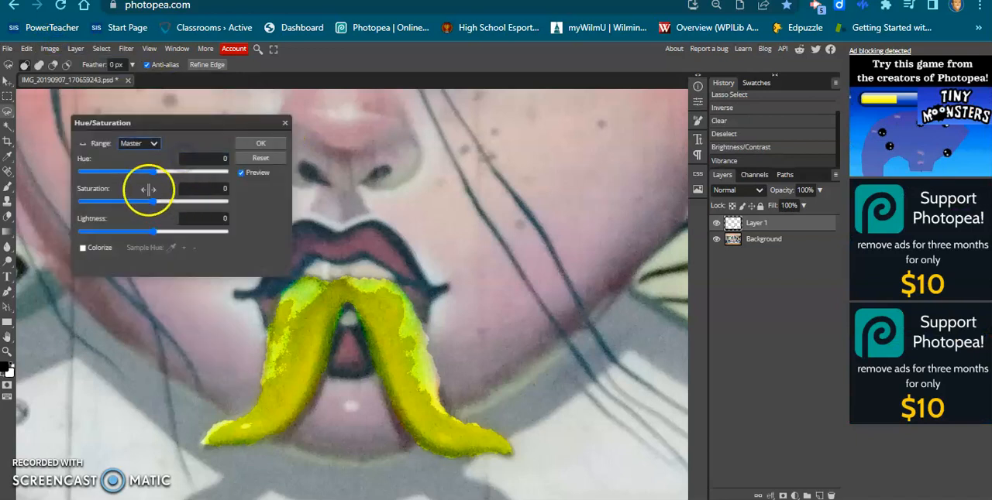
{"action": "mouse_move", "coordinate": [159, 172]}
{"action": "left_mouse_down"}
{"action": "mouse_move", "coordinate": [221, 170]}
{"action": "mouse_move", "coordinate": [164, 174]}
{"action": "left_mouse_up"}
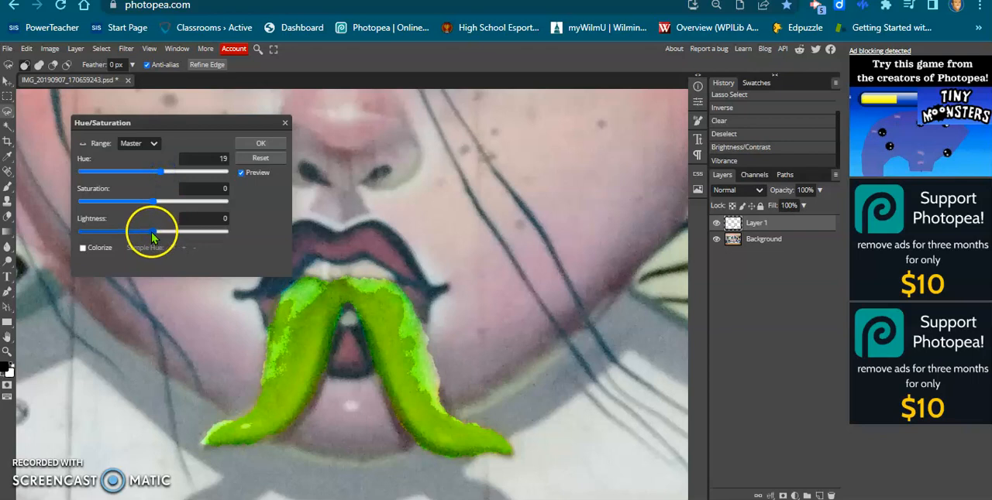
{"action": "left_click_drag", "start_coordinate": [153, 201], "coordinate": [220, 202]}
{"action": "mouse_move", "coordinate": [155, 231]}
{"action": "left_mouse_down"}
{"action": "mouse_move", "coordinate": [172, 232]}
{"action": "mouse_move", "coordinate": [157, 232]}
{"action": "left_mouse_up"}
{"action": "left_click", "coordinate": [262, 144]}
- Apply a Color Balance adjustment to Layer 1's shadows with Cyan-Red 1, Magenta-Green 100 and Yellow-Blue -100
{"action": "left_click", "coordinate": [50, 49]}
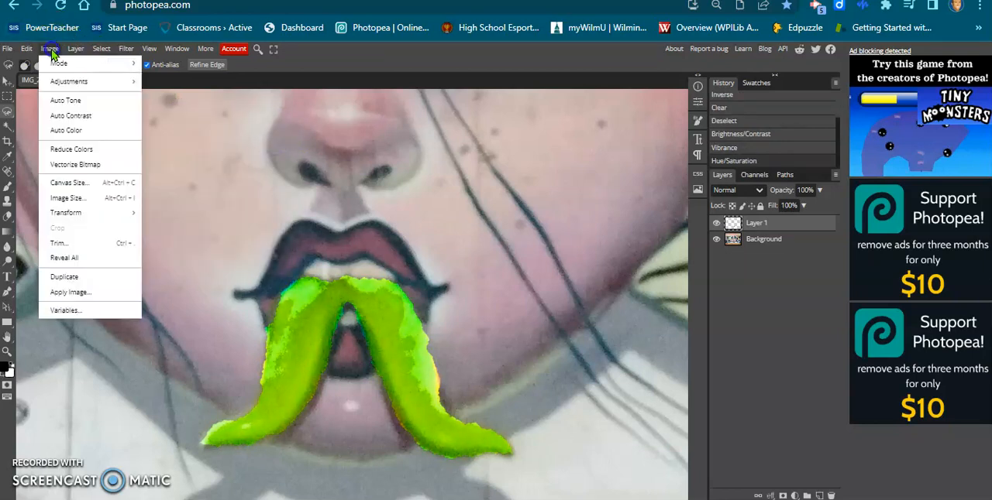
{"action": "left_click", "coordinate": [82, 81]}
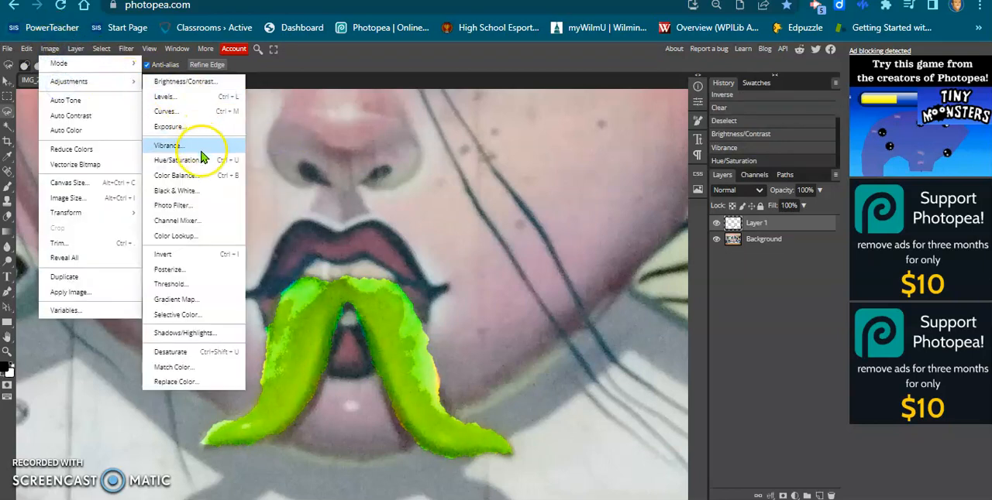
{"action": "left_click", "coordinate": [197, 160]}
{"action": "left_click", "coordinate": [198, 175]}
{"action": "left_click_drag", "start_coordinate": [155, 179], "coordinate": [152, 179]}
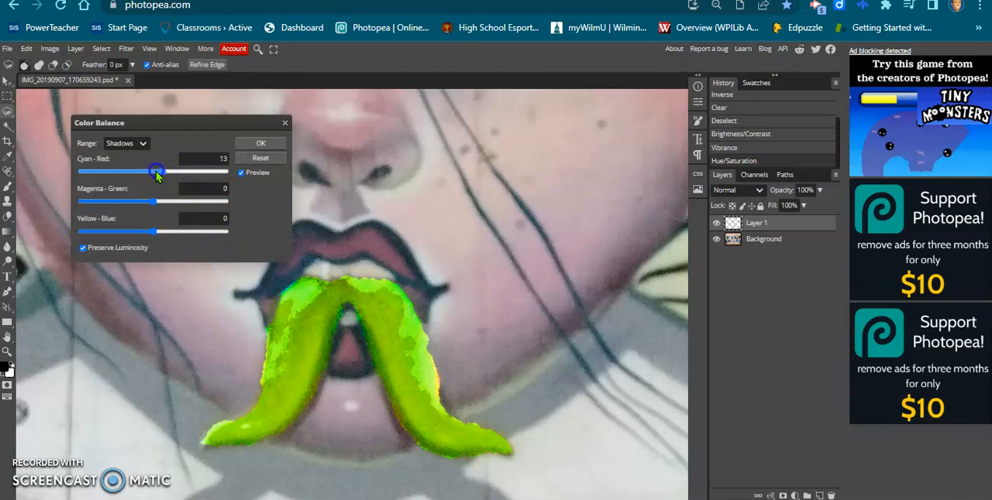
{"action": "left_click_drag", "start_coordinate": [151, 201], "coordinate": [231, 200]}
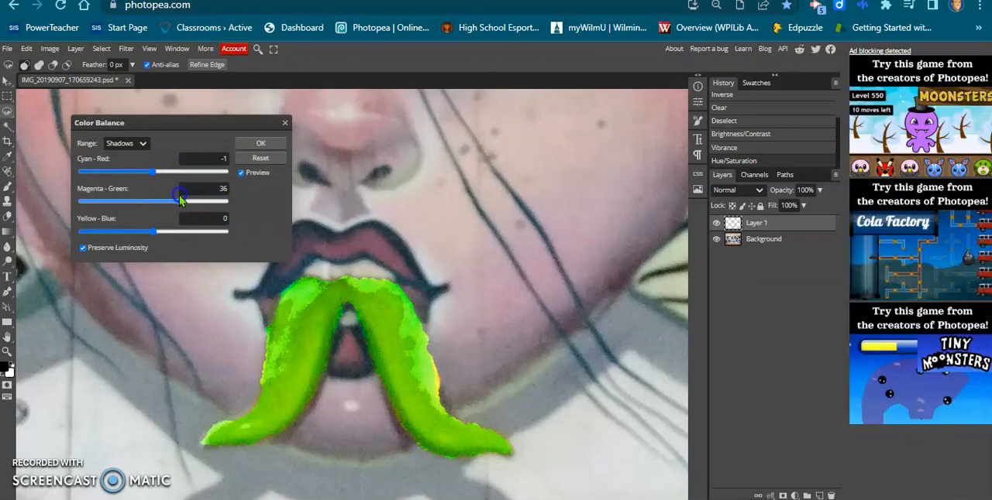
{"action": "left_click_drag", "start_coordinate": [161, 198], "coordinate": [167, 201]}
{"action": "left_click_drag", "start_coordinate": [150, 232], "coordinate": [96, 229]}
{"action": "left_click_drag", "start_coordinate": [166, 200], "coordinate": [232, 201]}
{"action": "mouse_move", "coordinate": [136, 171]}
{"action": "left_mouse_down"}
{"action": "mouse_move", "coordinate": [162, 172]}
{"action": "mouse_move", "coordinate": [155, 175]}
{"action": "left_mouse_up"}
{"action": "left_click", "coordinate": [270, 145]}
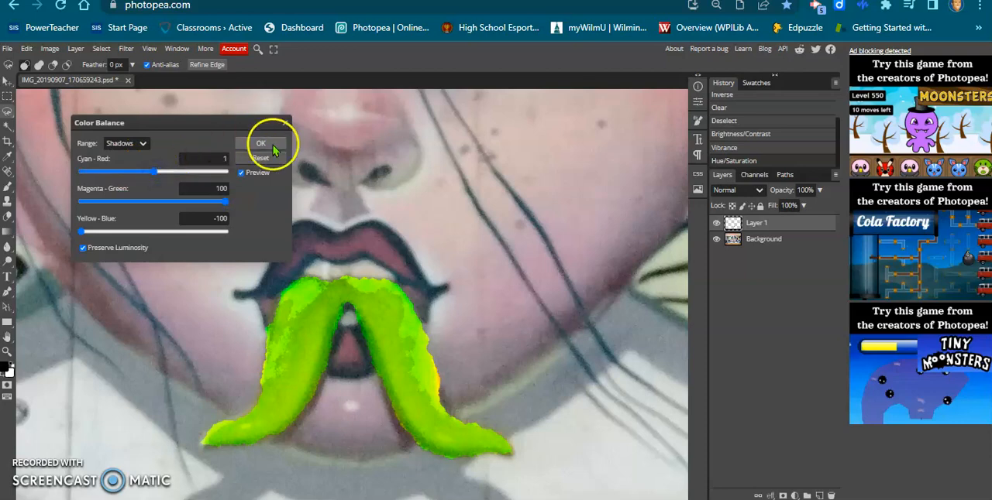
- Compare the whole mural with and without the recolored forked shape by toggling Layer 1's visibility off and on
{"action": "scroll", "coordinate": [394, 195], "scroll_direction": "down", "scroll_amount": 3}
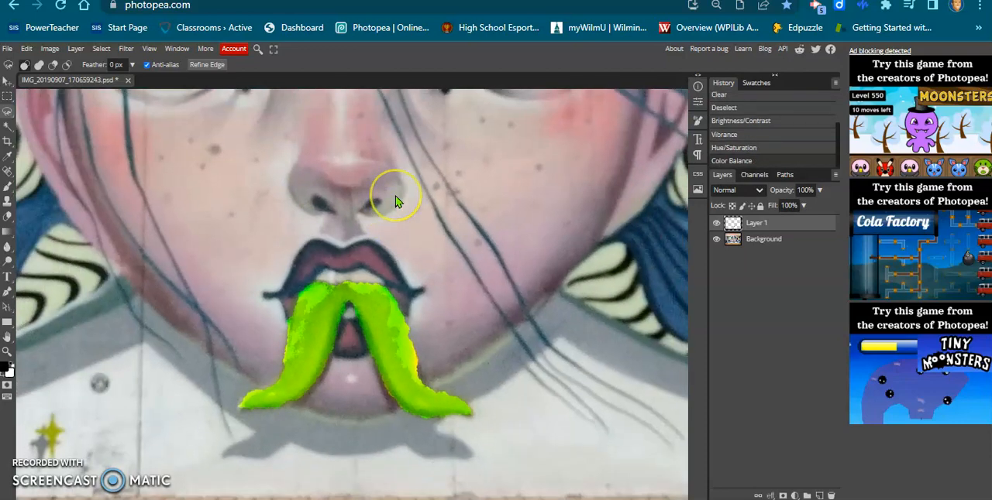
{"action": "left_click_drag", "start_coordinate": [414, 201], "coordinate": [448, 277]}
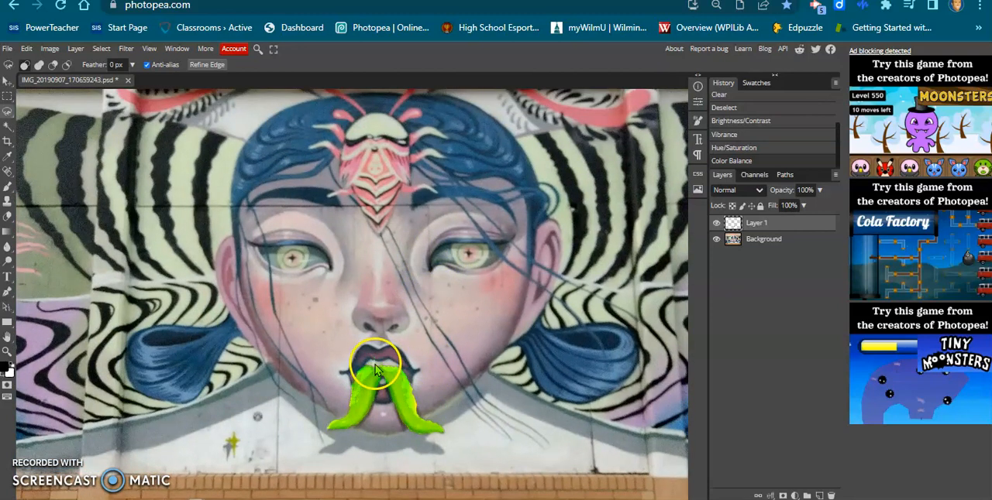
{"action": "scroll", "coordinate": [375, 364], "scroll_direction": "down", "scroll_amount": 2}
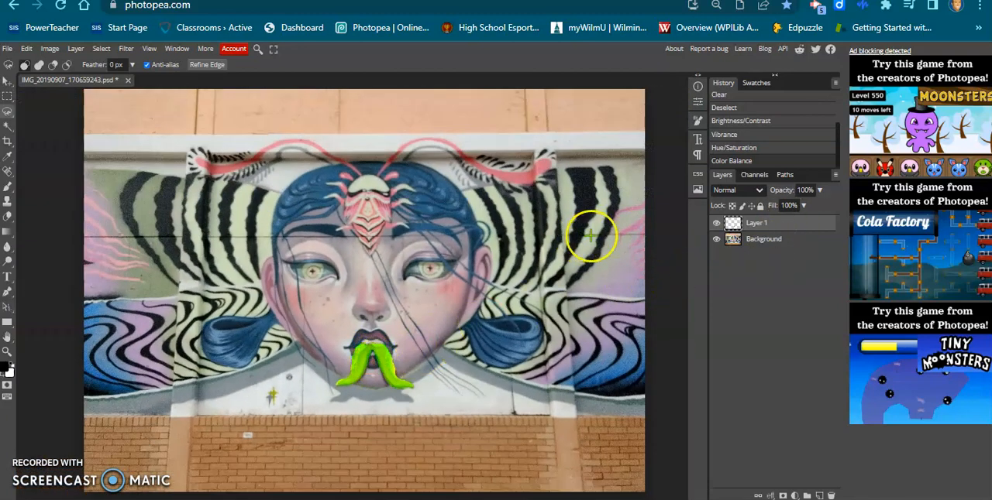
{"action": "left_click", "coordinate": [716, 223]}
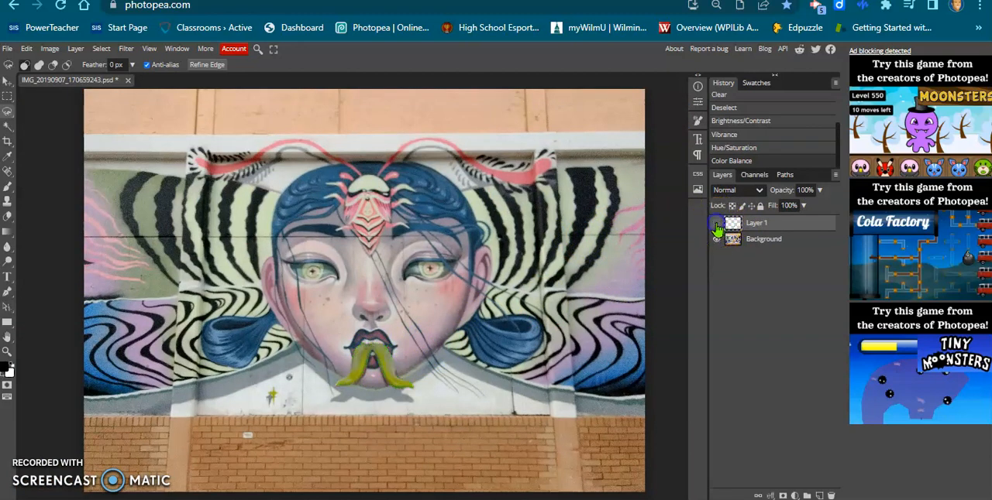
{"action": "left_click", "coordinate": [716, 223]}
{"action": "left_click", "coordinate": [716, 223]}
{"action": "left_click", "coordinate": [716, 224]}
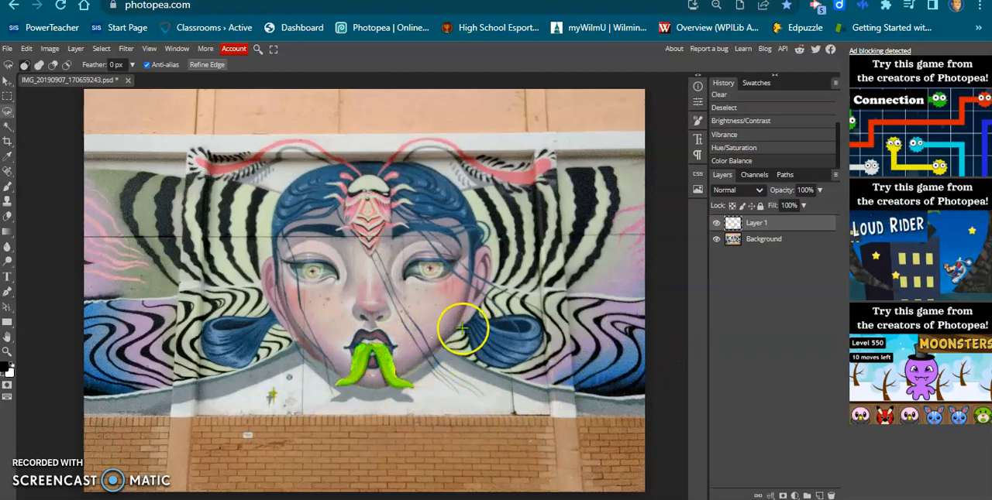
- Export the mural as a PNG named "IMG_20190907_170659243 enhanced" at 100% quality, and dismiss the ad-blocker notice
{"action": "left_click", "coordinate": [7, 49]}
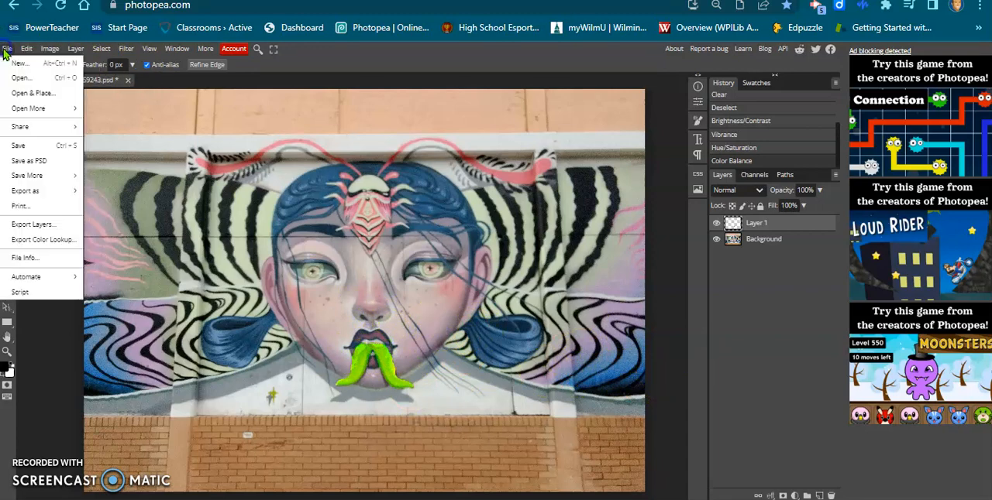
{"action": "left_click", "coordinate": [47, 191]}
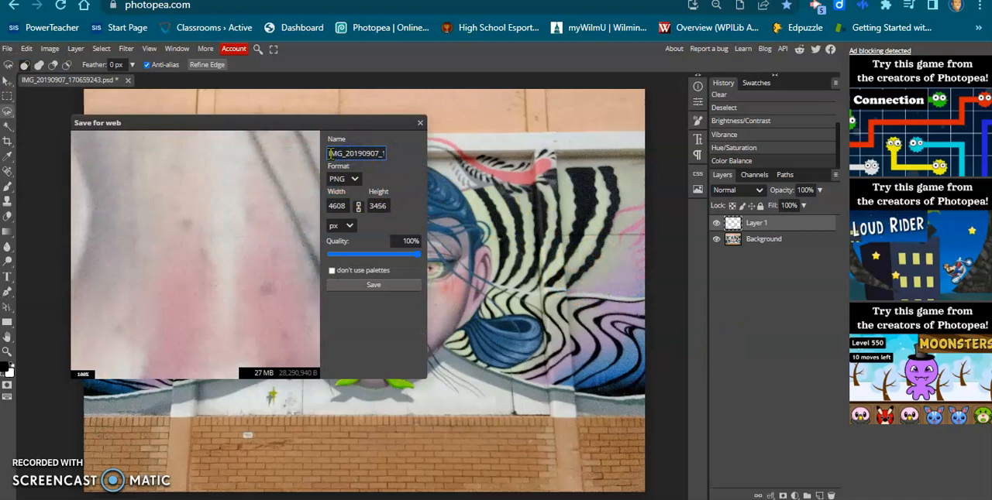
{"action": "left_click", "coordinate": [362, 154]}
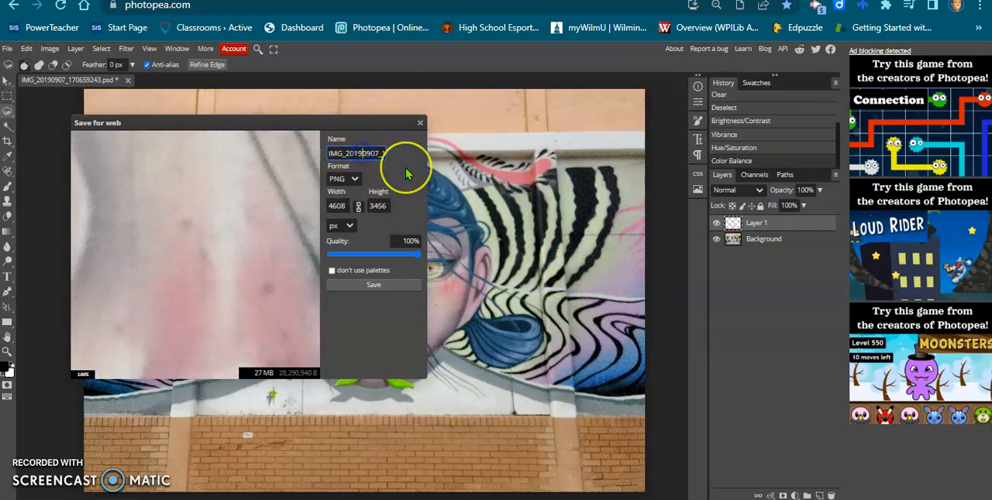
{"action": "key", "text": "Right"}
{"action": "key", "text": "Right"}
{"action": "key", "text": "Right"}
{"action": "key", "text": "Right"}
{"action": "key", "text": "Right"}
{"action": "key", "text": "Right"}
{"action": "key", "text": "Right"}
{"action": "key", "text": "Right"}
{"action": "key", "text": "Right"}
{"action": "key", "text": "Right"}
{"action": "key", "text": "Right"}
{"action": "key", "text": "Right"}
{"action": "key", "text": "Right"}
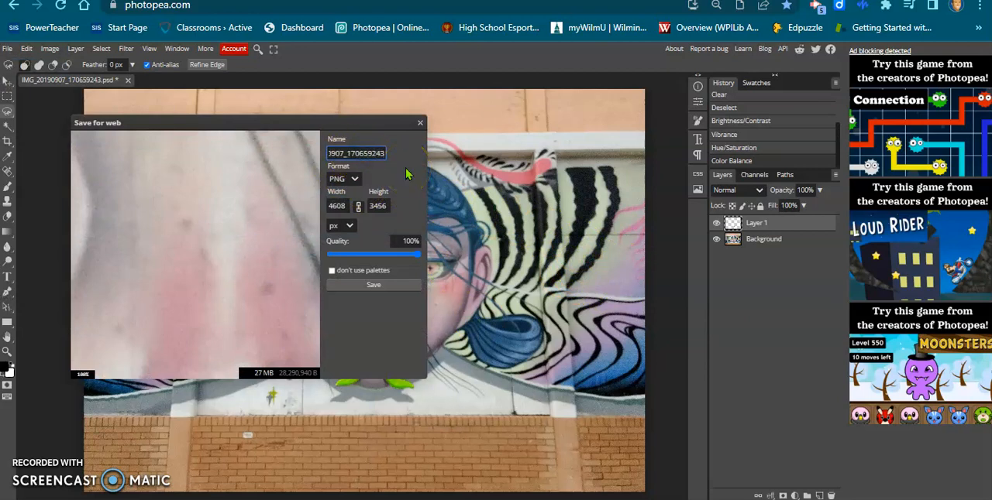
{"action": "type", "text": "ch"}
{"action": "key", "text": "BackSpace"}
{"action": "type", "text": "e"}
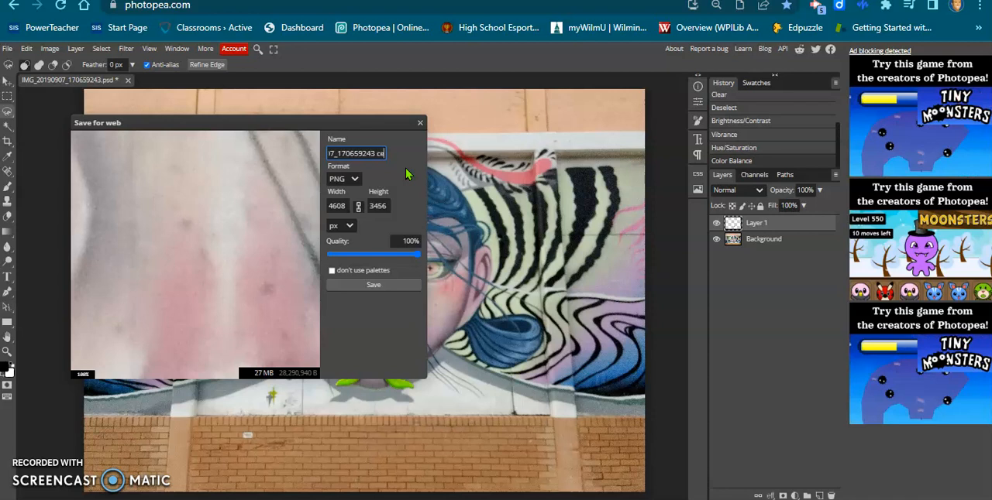
{"action": "key", "text": "BackSpace"}
{"action": "key", "text": "BackSpace"}
{"action": "type", "text": "enhanced"}
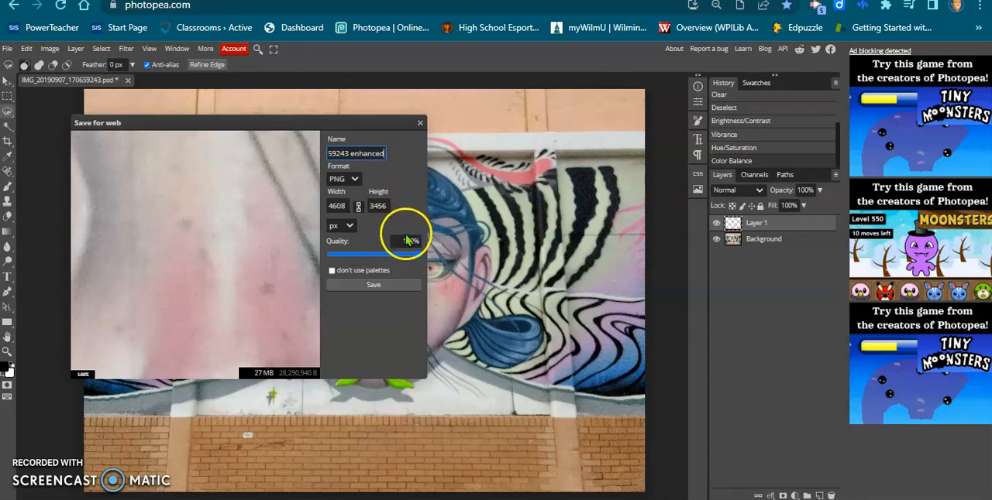
{"action": "left_click", "coordinate": [388, 284]}
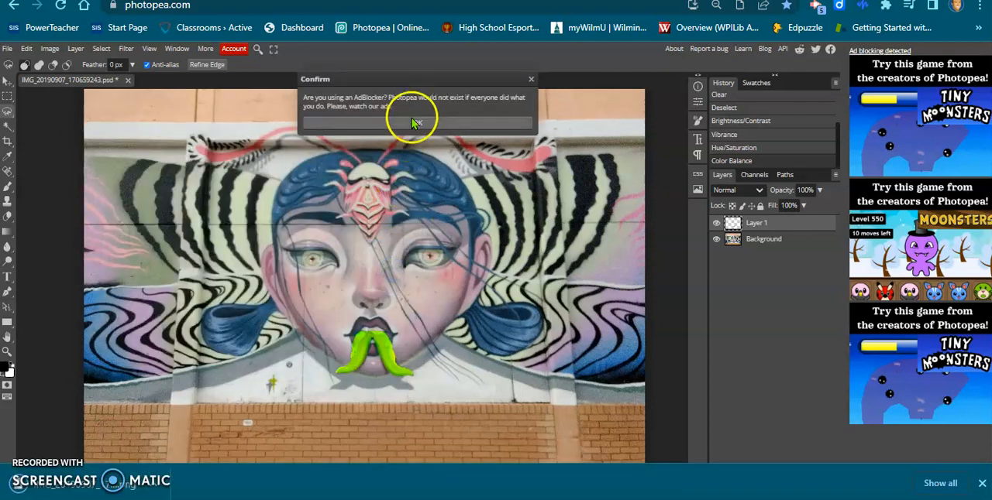
{"action": "left_click", "coordinate": [418, 122]}
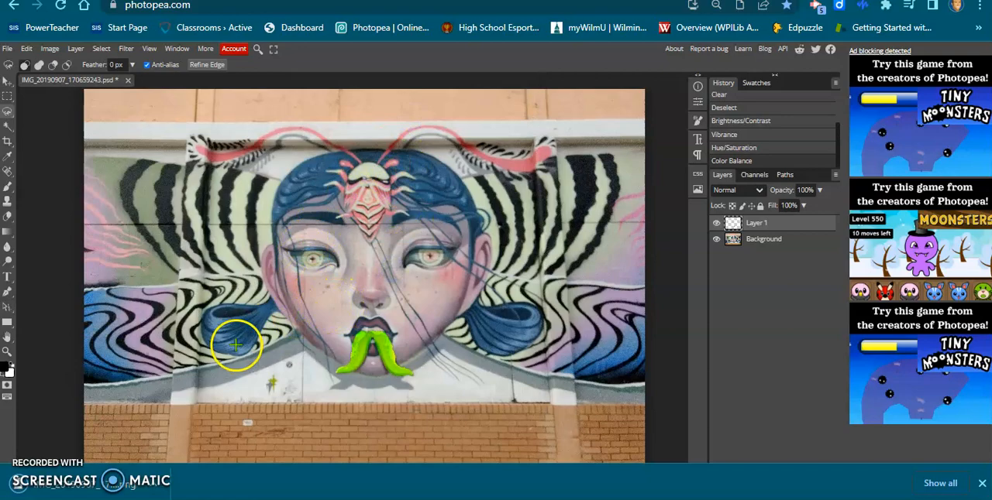